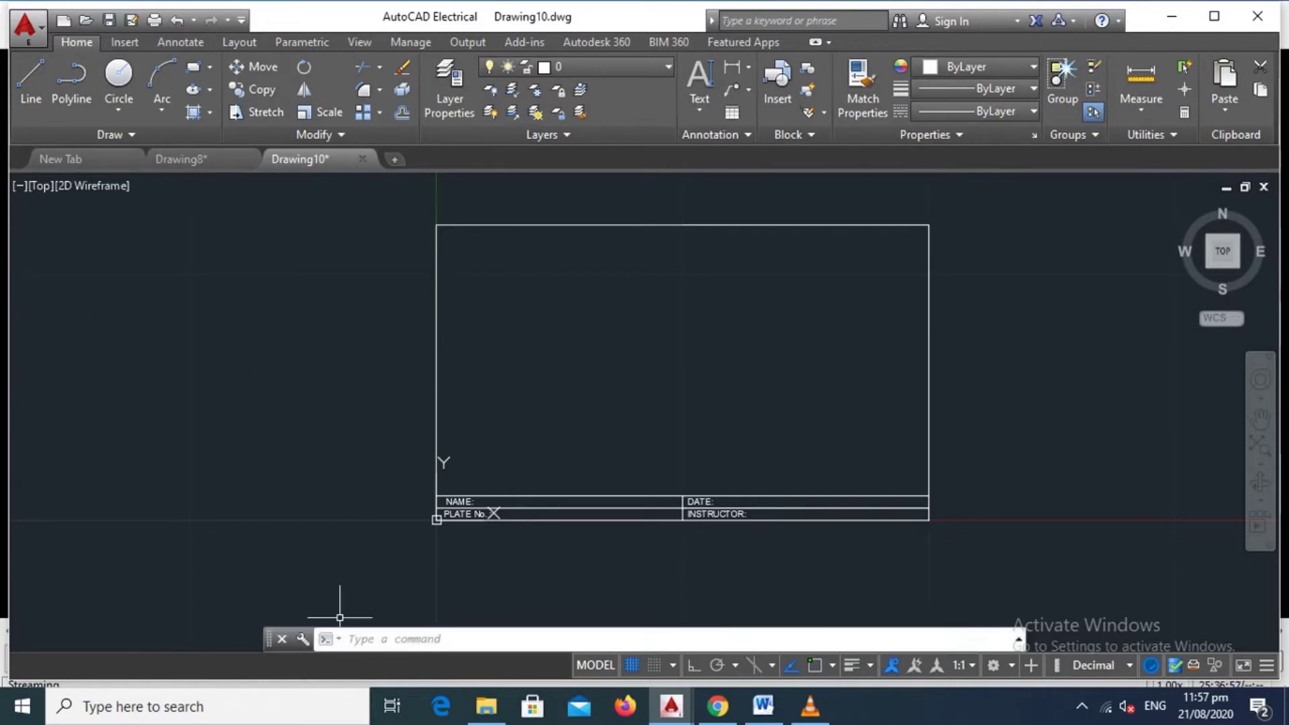
- Open the Options dialog with OP and close it again without changes
type("OP")
key("Return")
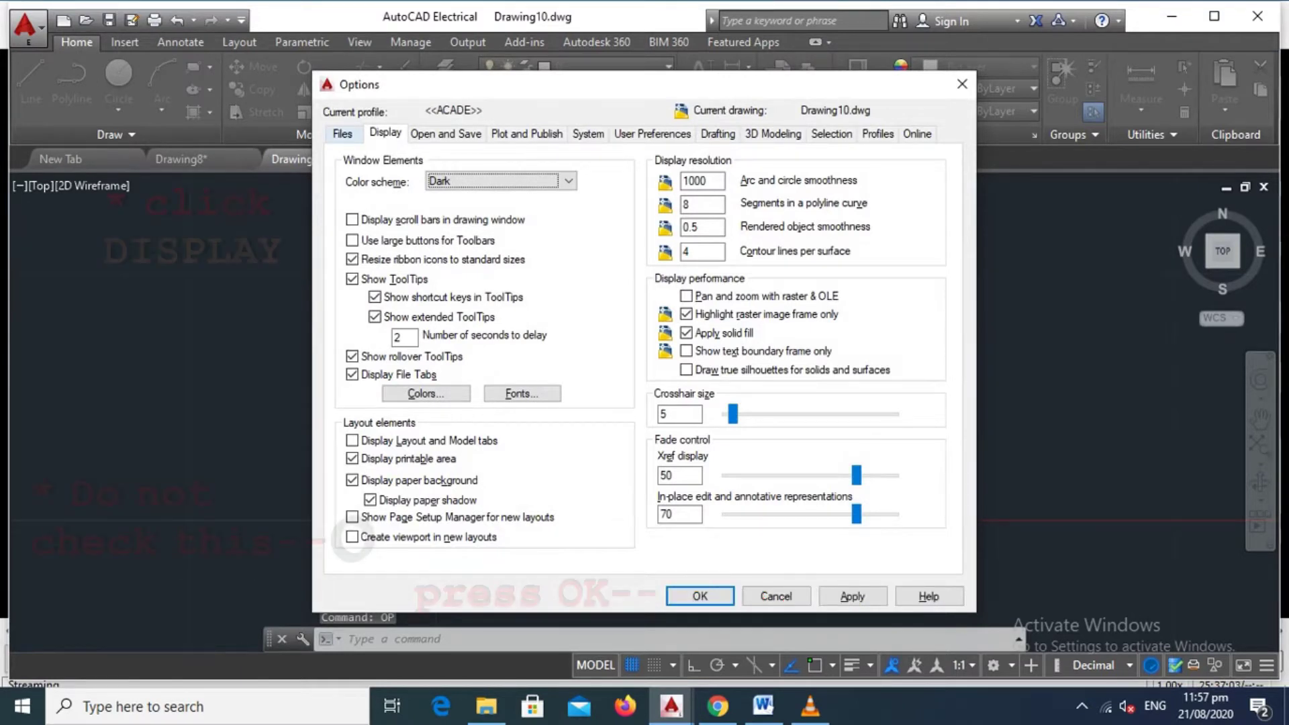
key("shift+Tab")
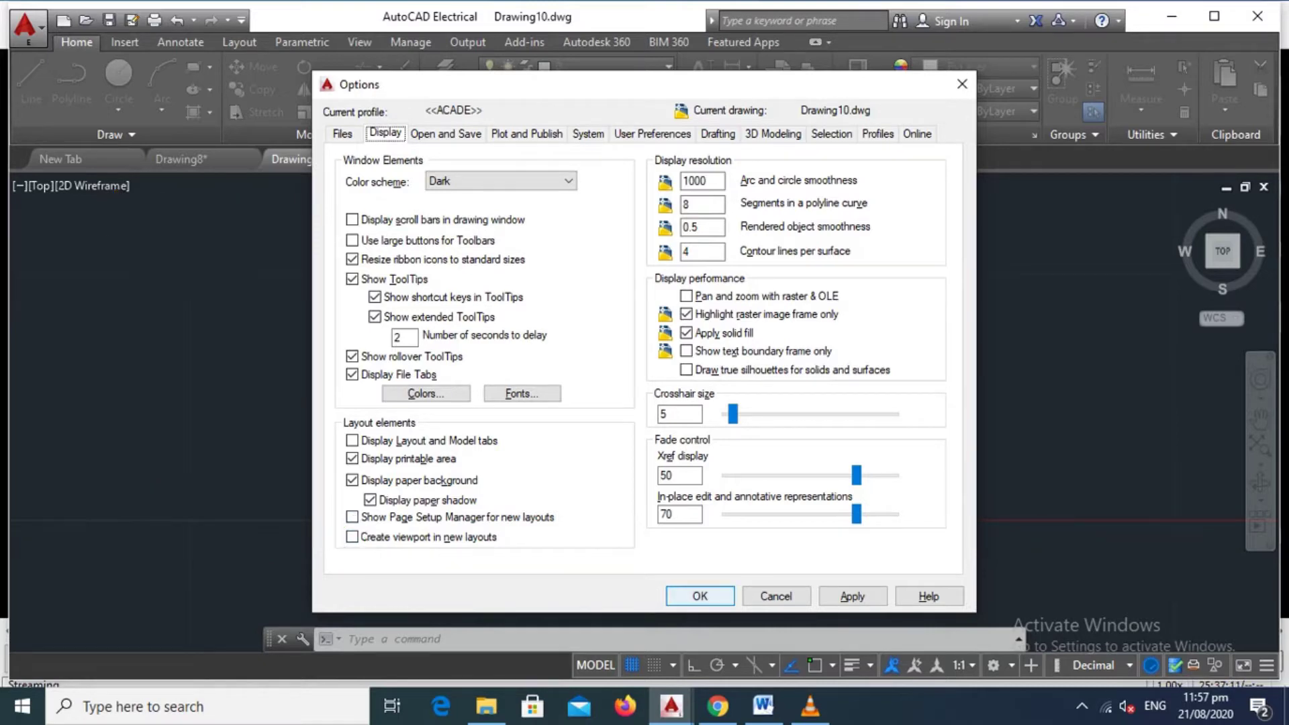
left_click(699, 595)
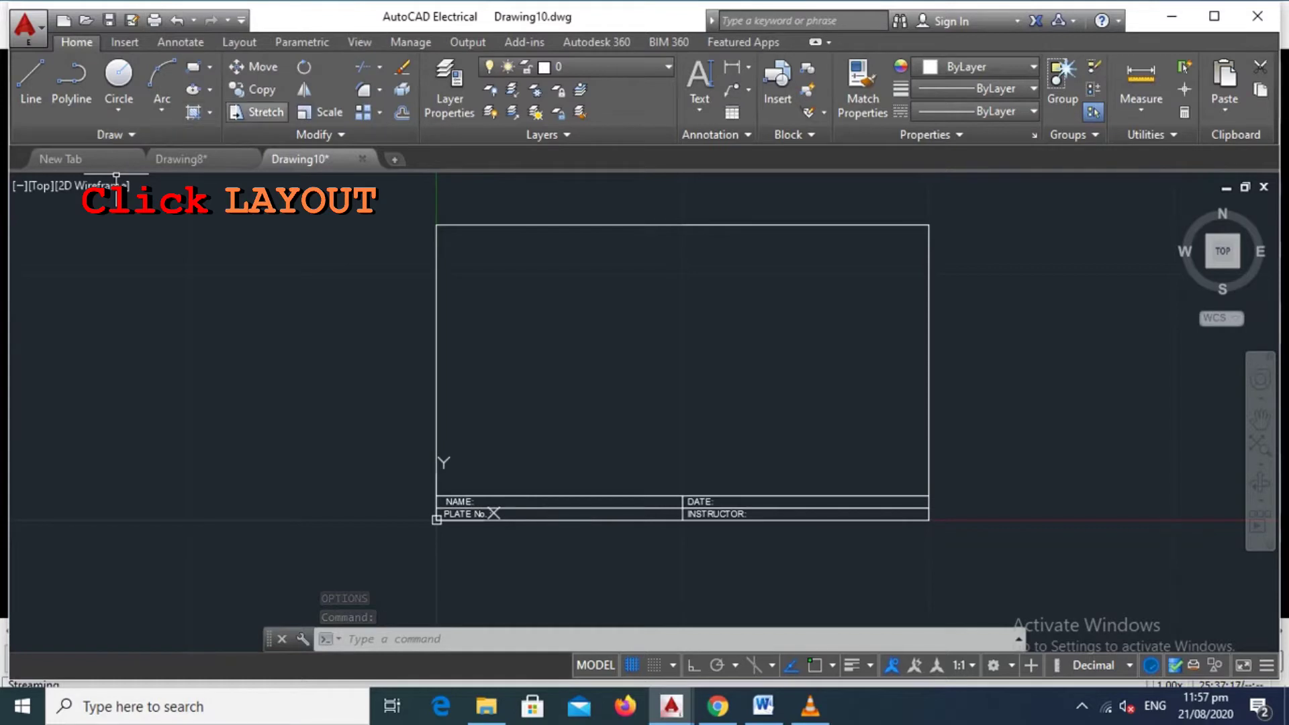
- Modify the Model page setup to use the Acade - DWG To PDF.pc3 plotter
left_click(239, 42)
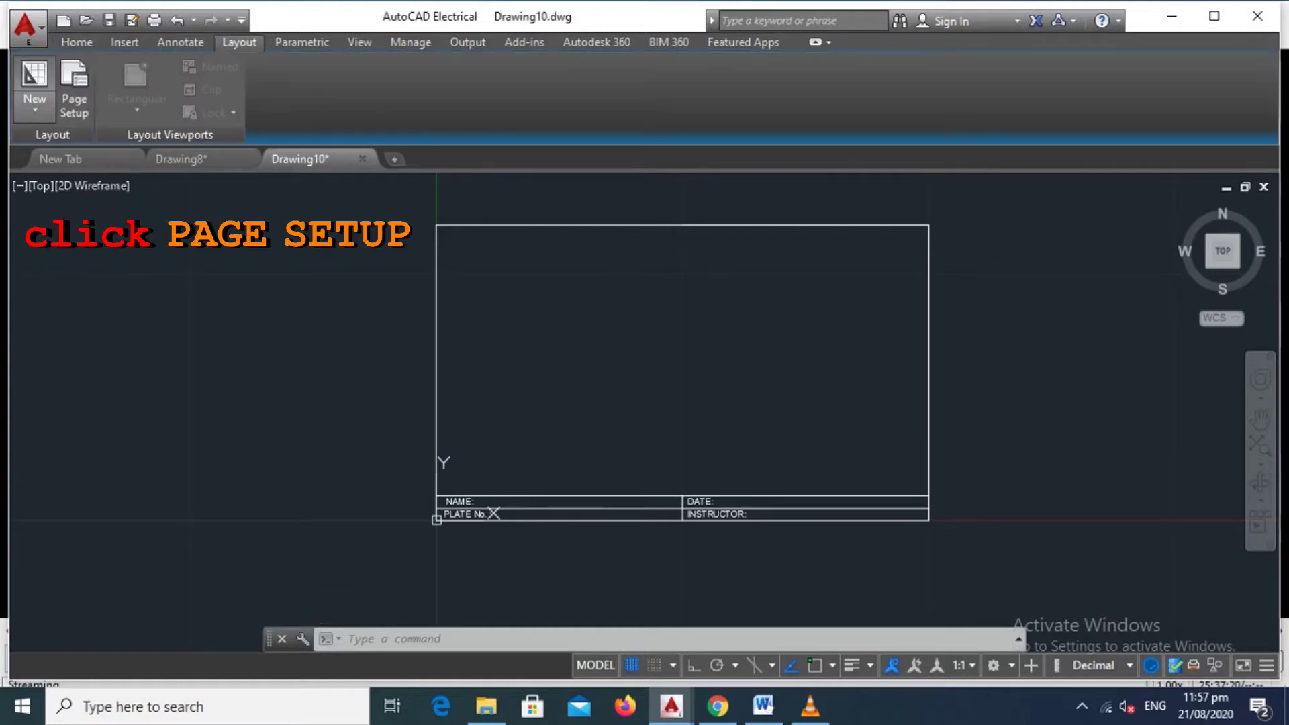
left_click(74, 84)
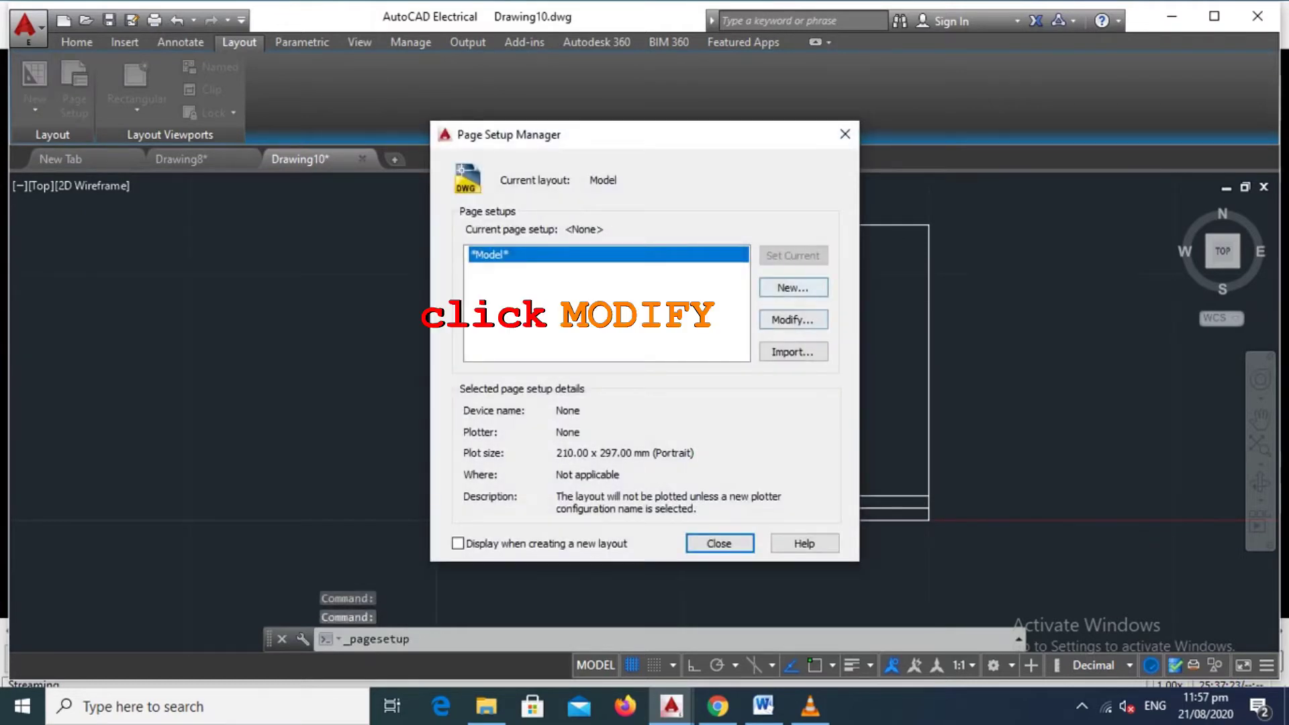
left_click(793, 320)
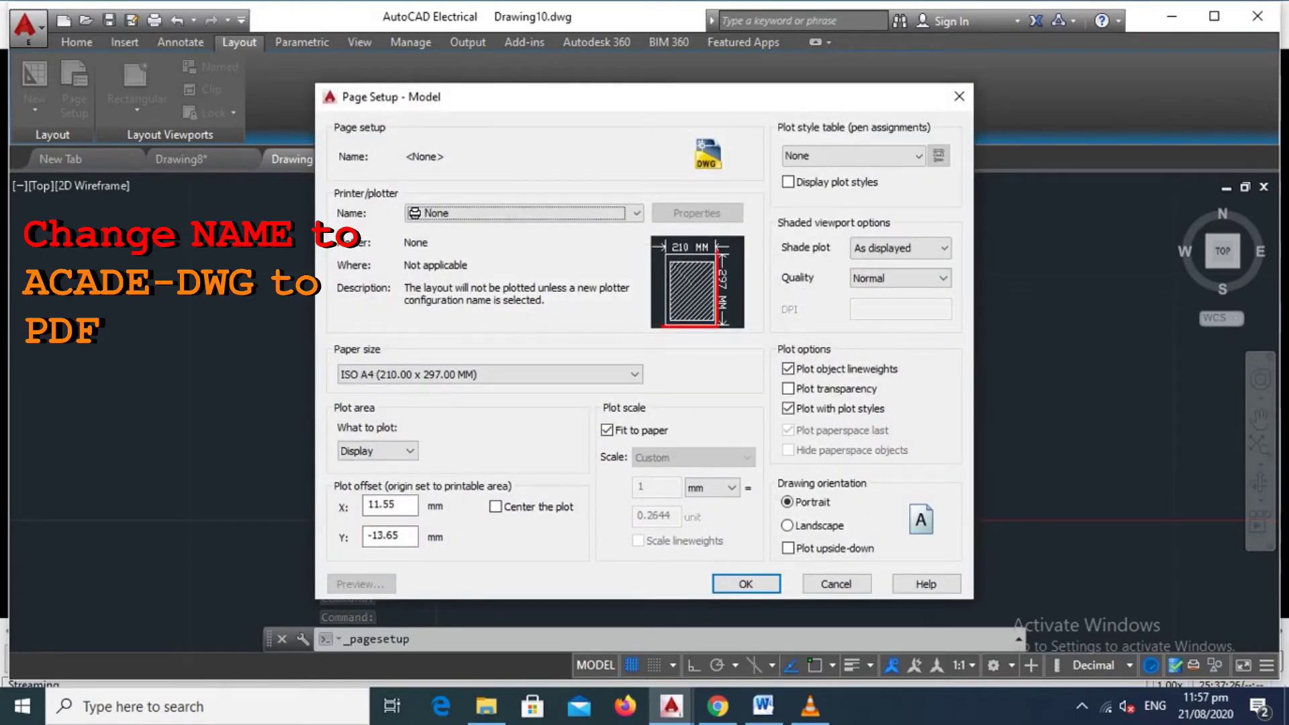
left_click(480, 213)
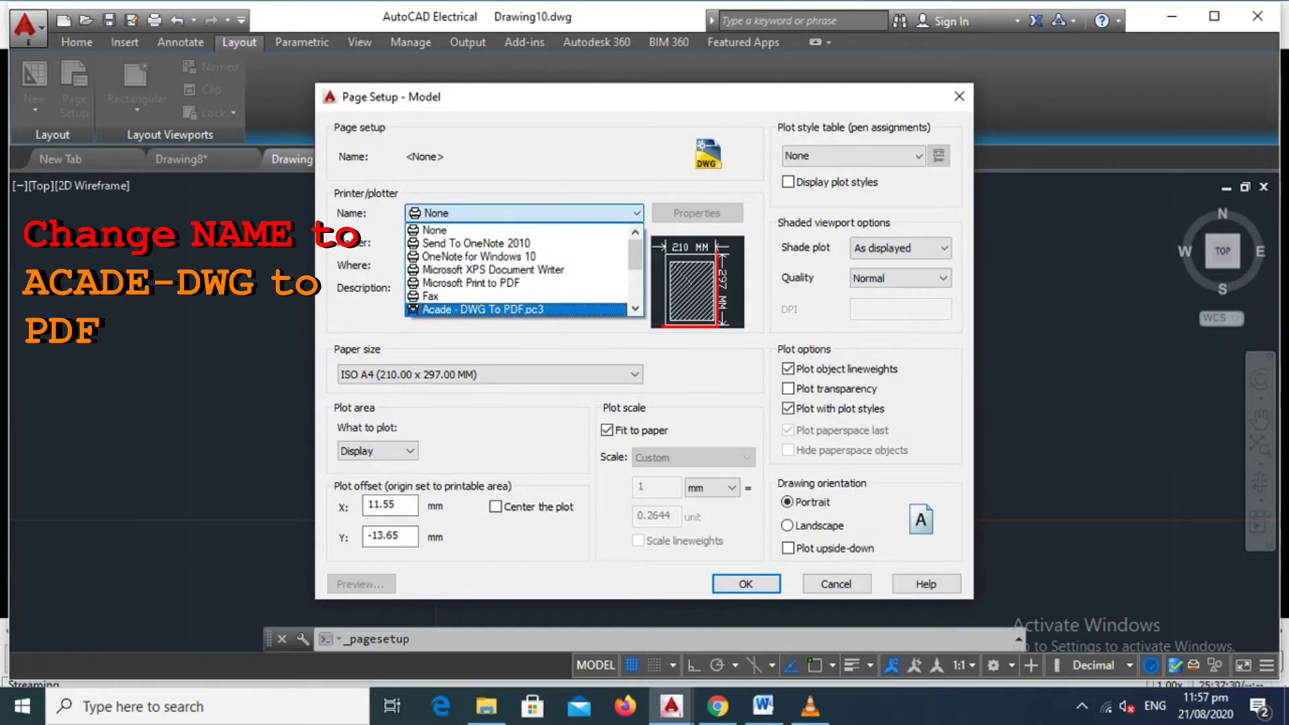
left_click(470, 309)
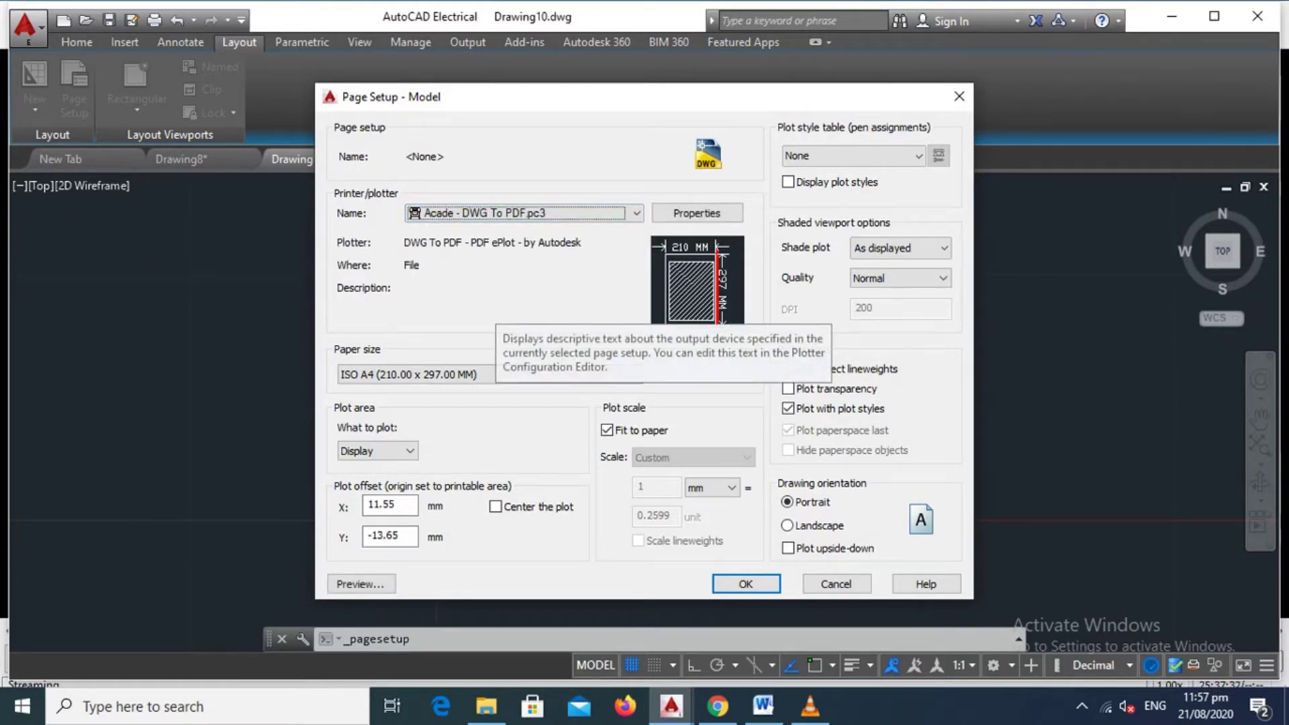
left_click(634, 374)
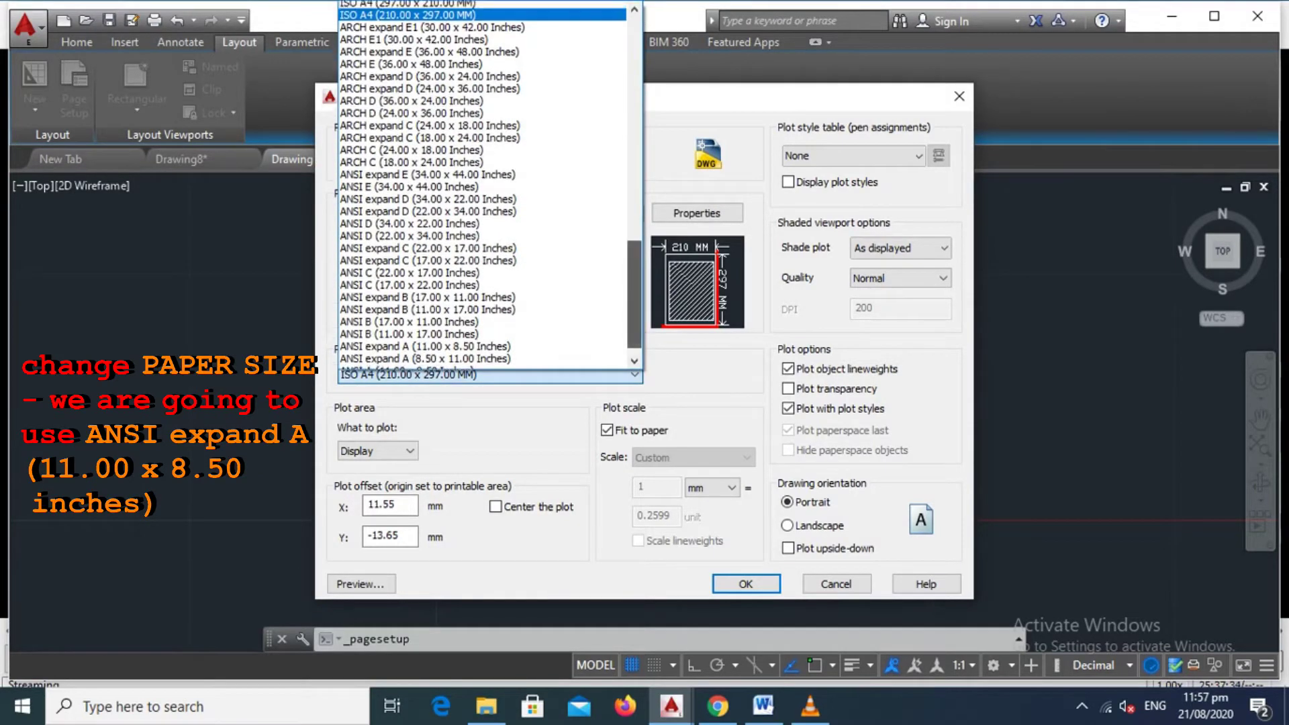
- Choose ANSI expand A (11.00 x 8.50 Inches) paper, Landscape orientation, and Window as plot area
scroll(633, 296, "down", 1)
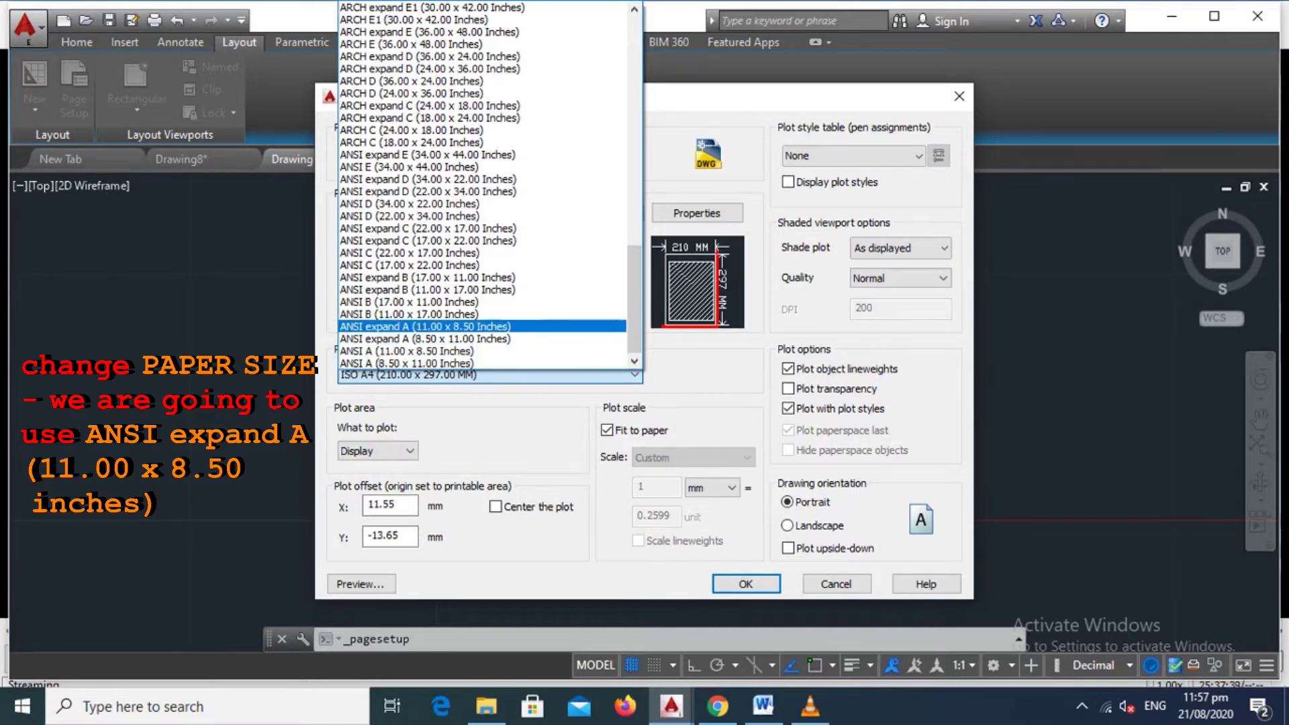
left_click(430, 326)
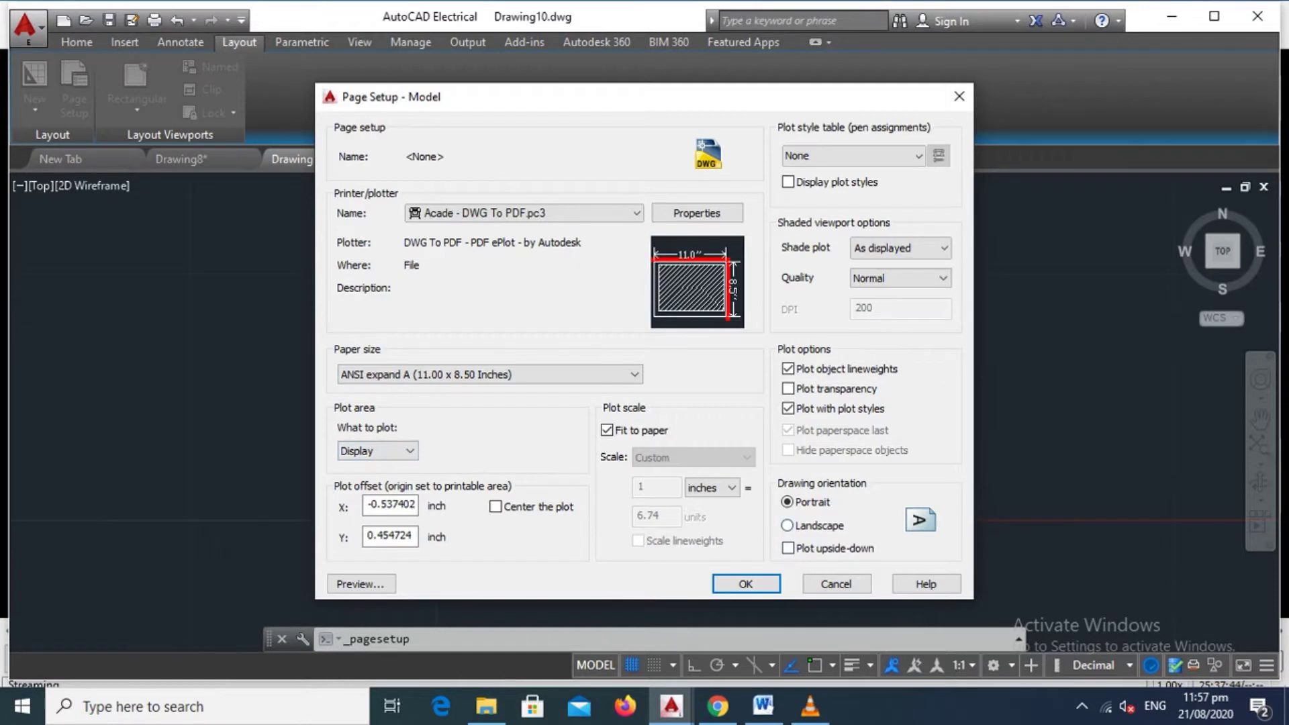
left_click(787, 525)
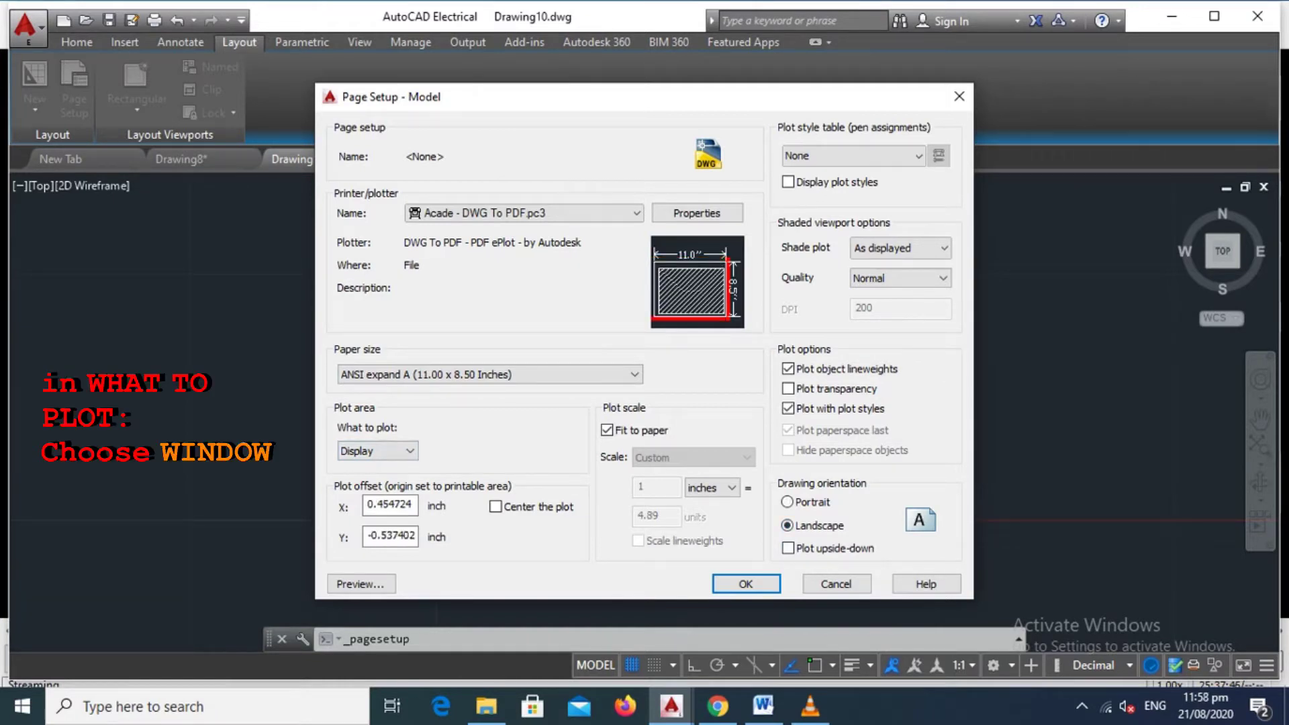
left_click(377, 450)
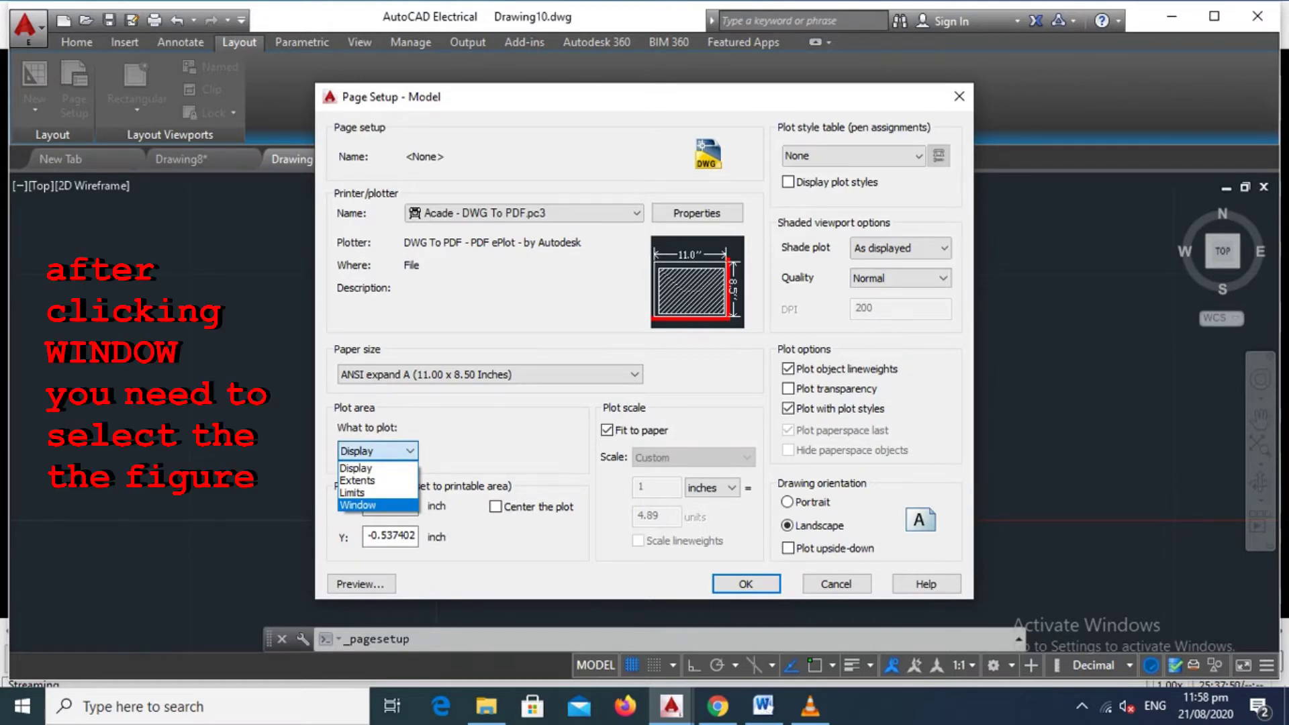
left_click(363, 505)
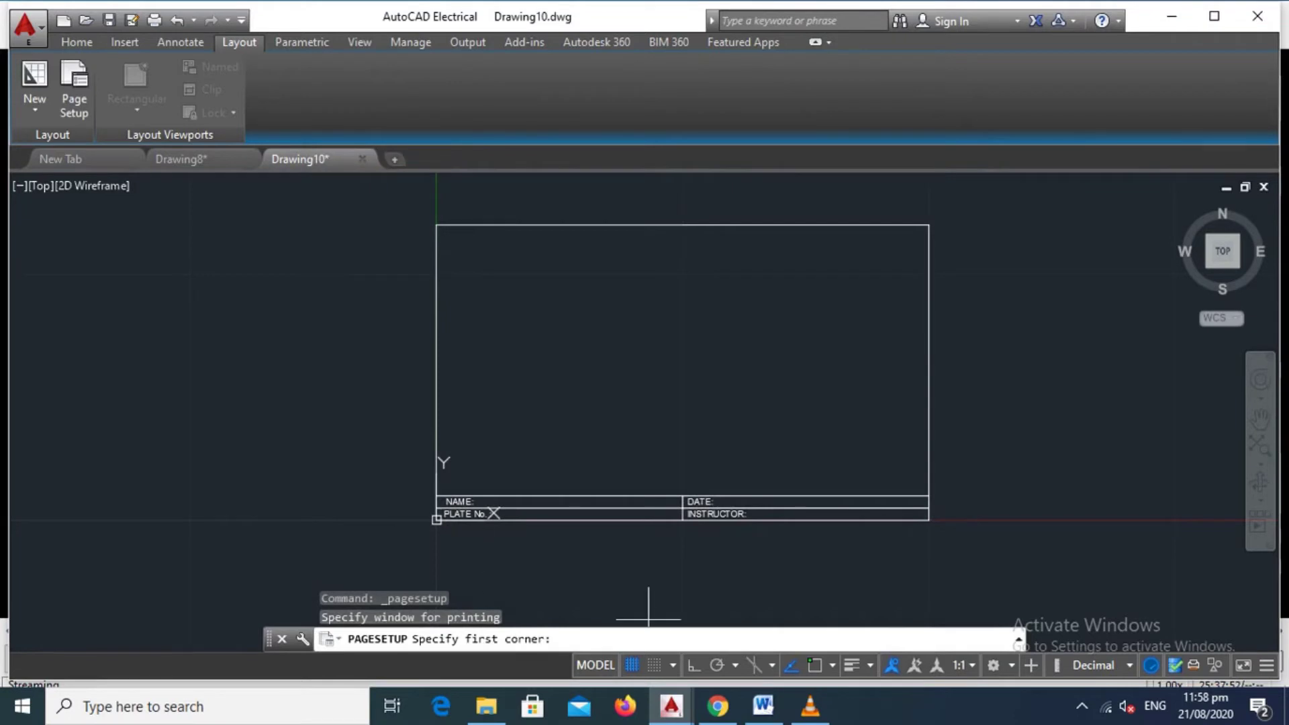
- With Endpoint snap on, pick the title-block's top-left and bottom-right corners as the plot window
left_click(832, 666)
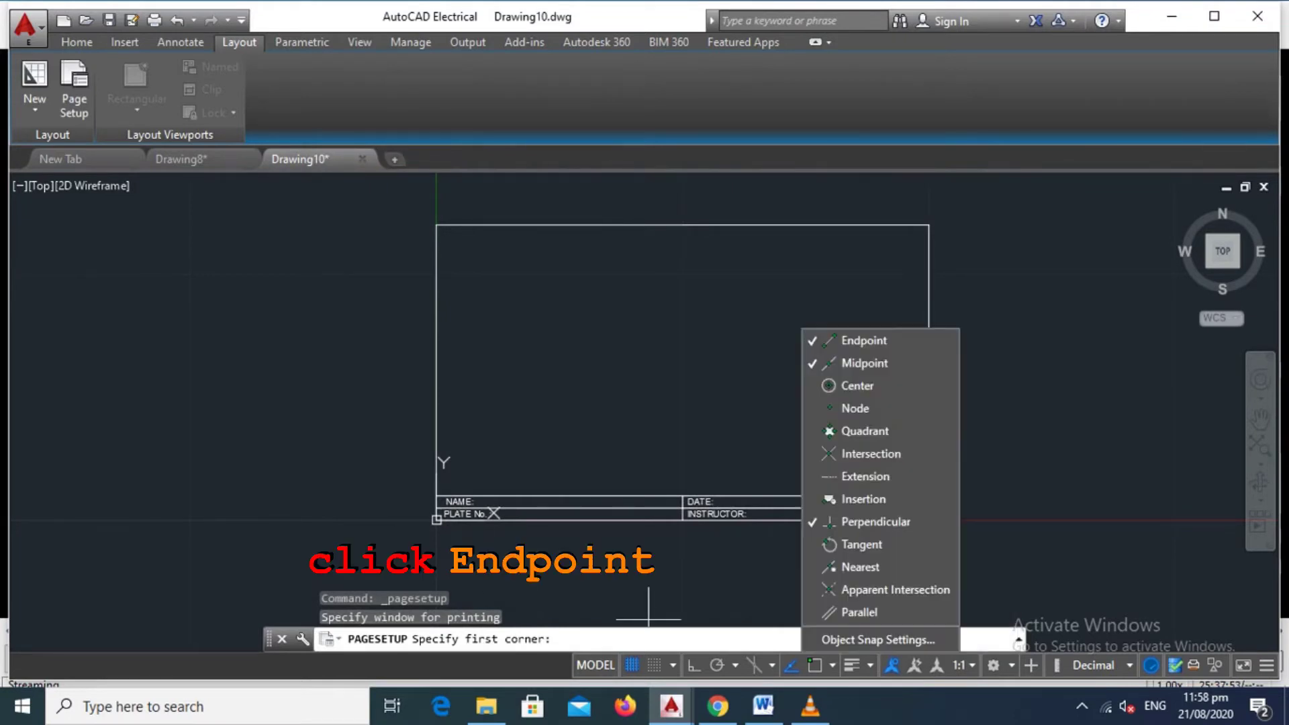
left_click(864, 340)
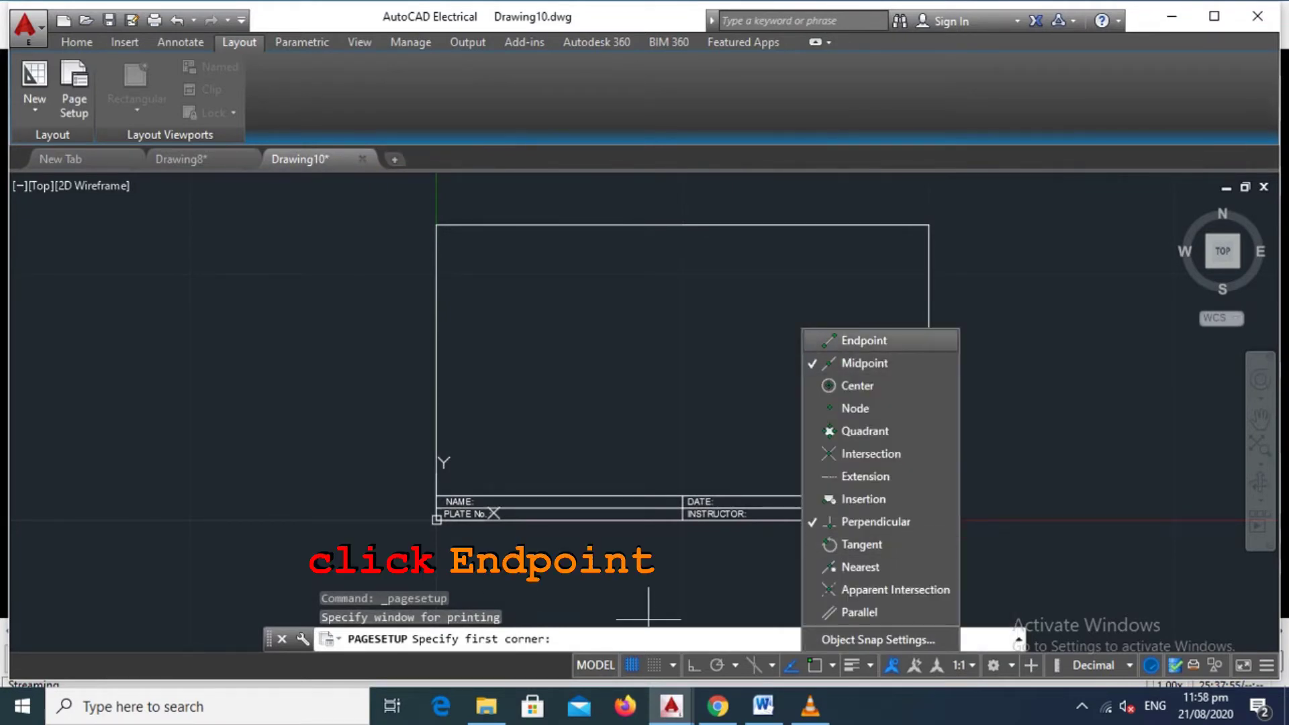
left_click(864, 340)
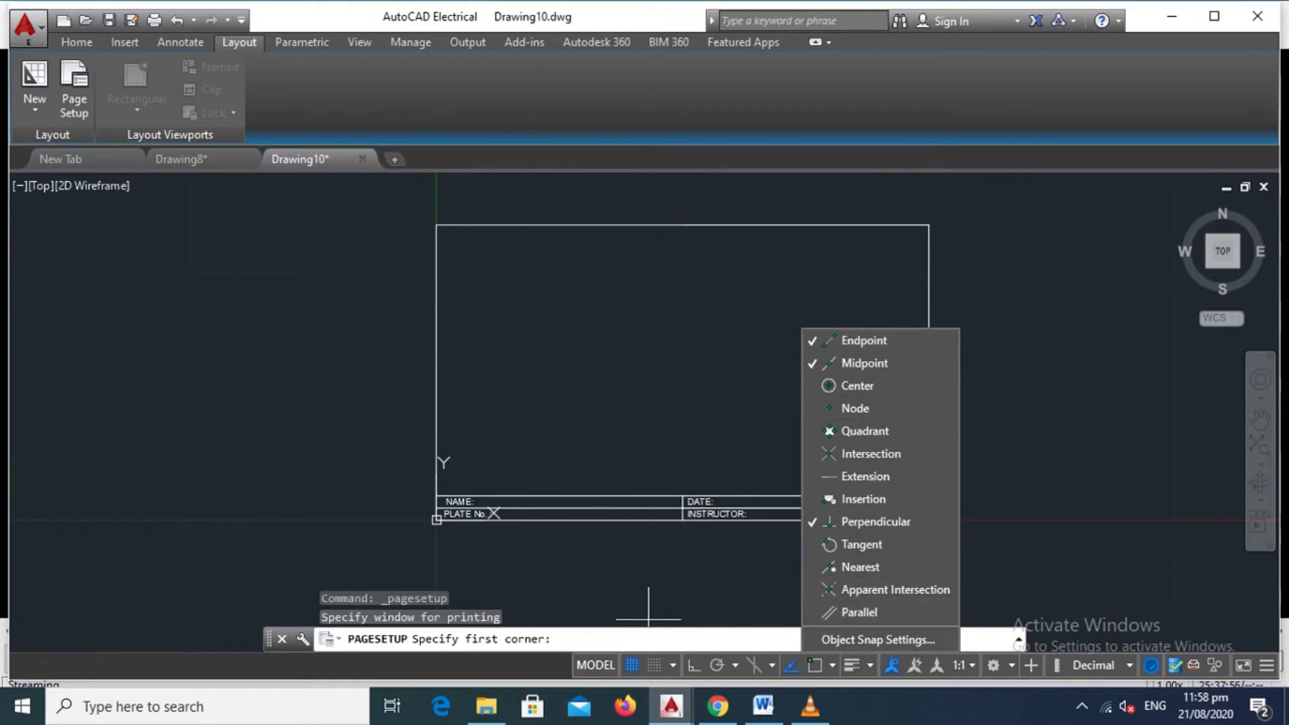
left_click(649, 619)
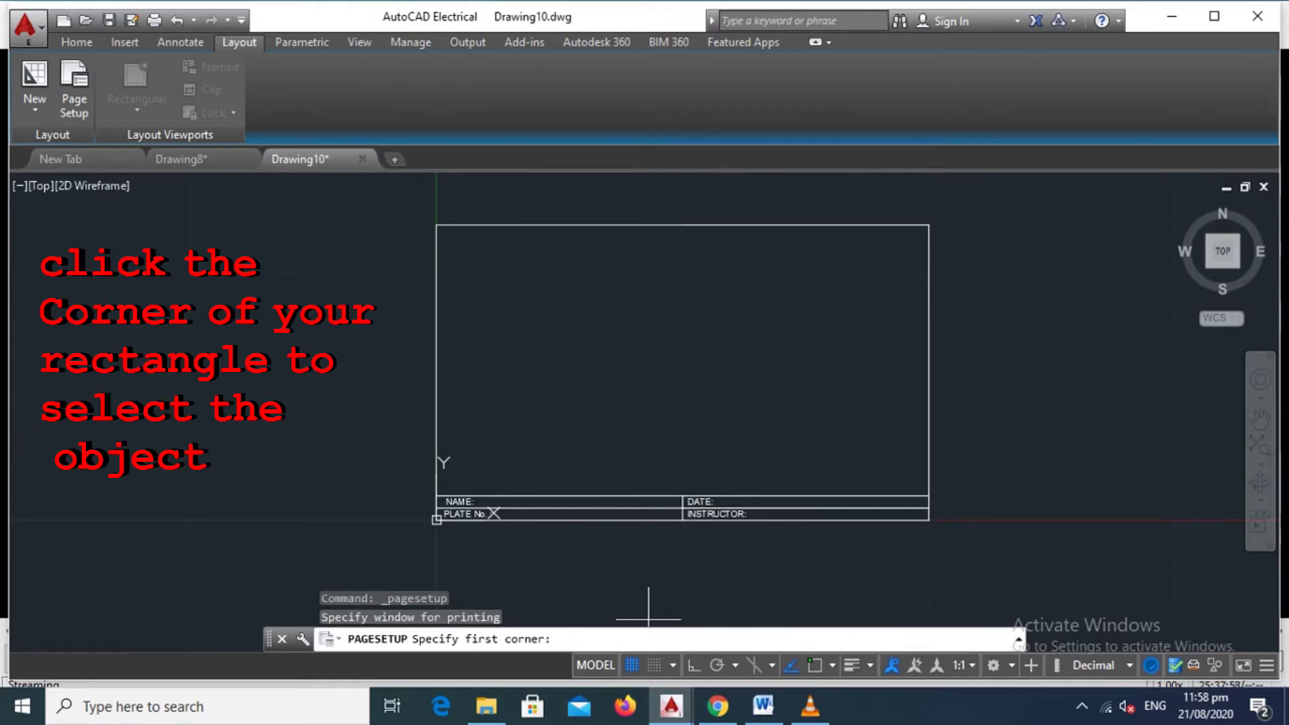
key("F3")
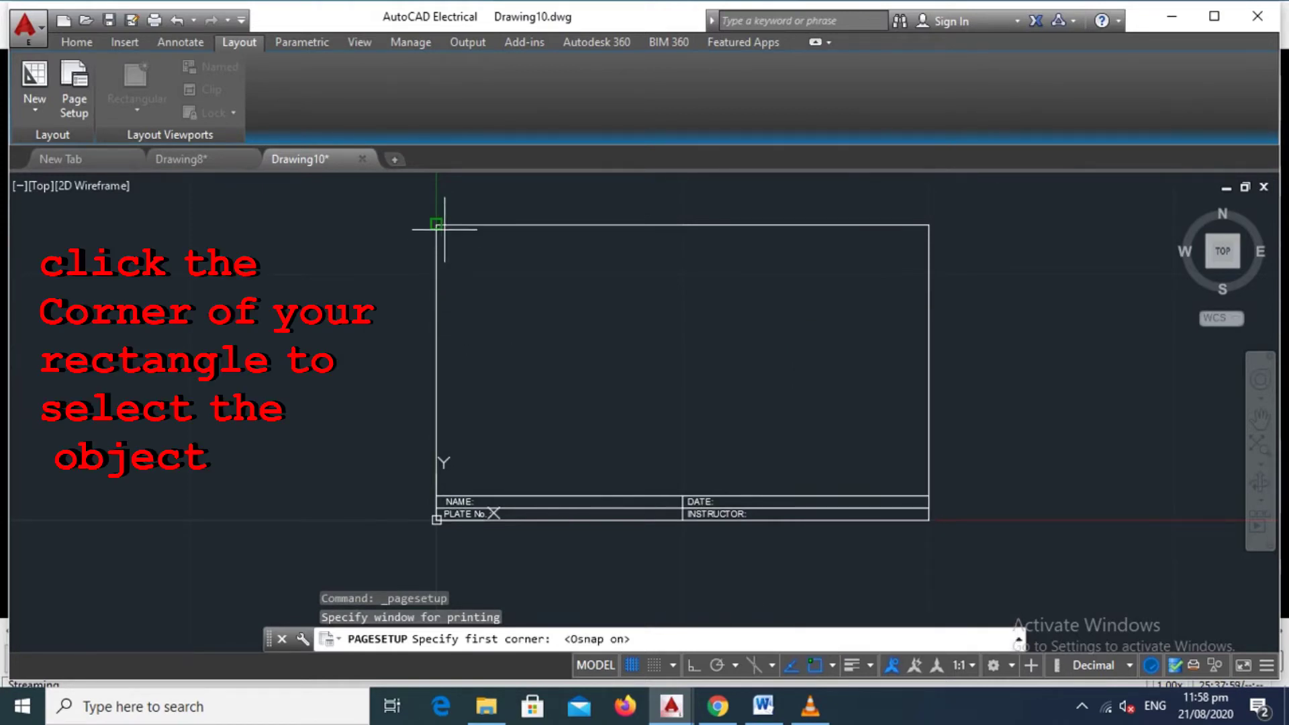
left_click(437, 224)
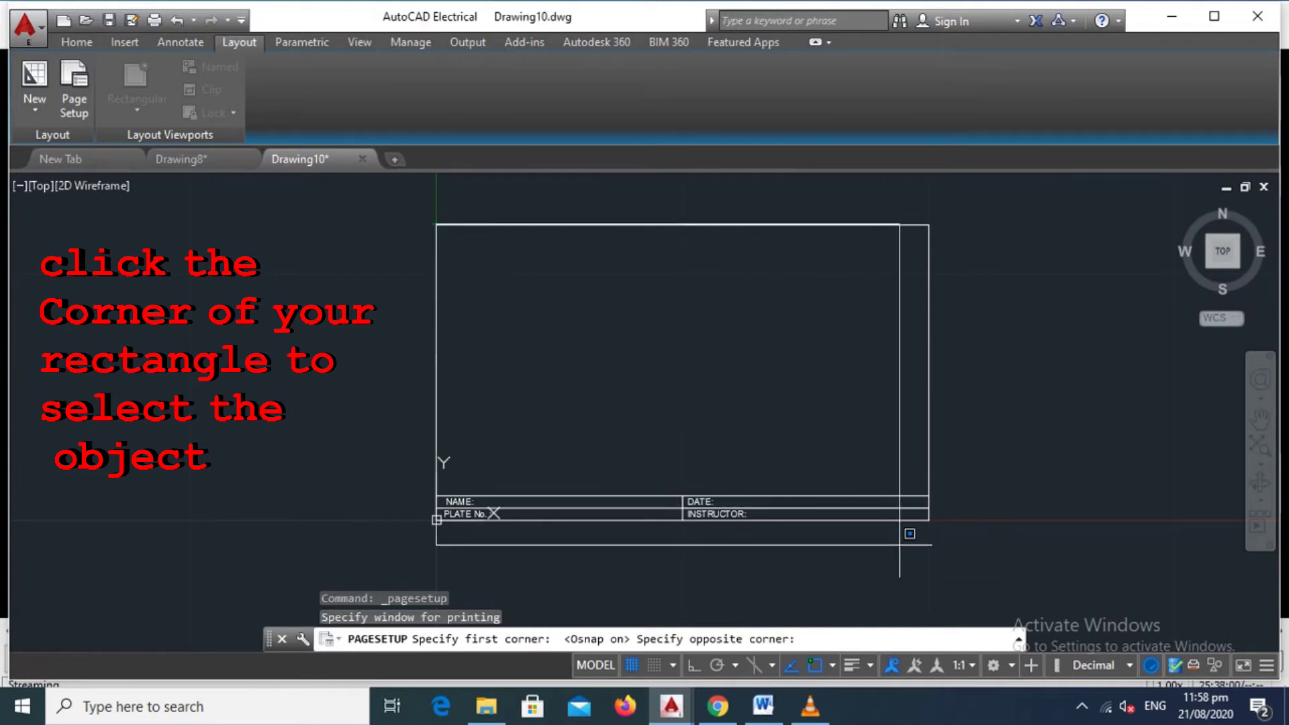
left_click(929, 520)
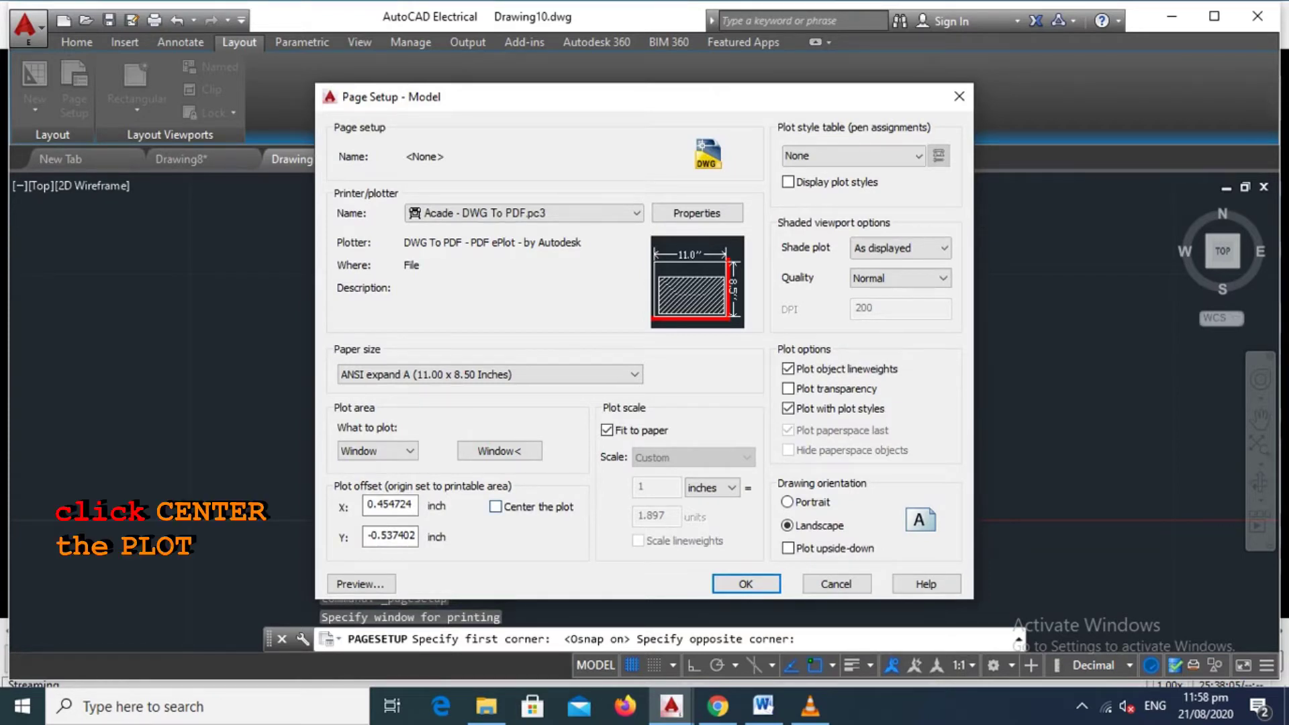
- Turn on Center the plot, confirm the page setup, and close the Page Setup Manager
left_click(495, 507)
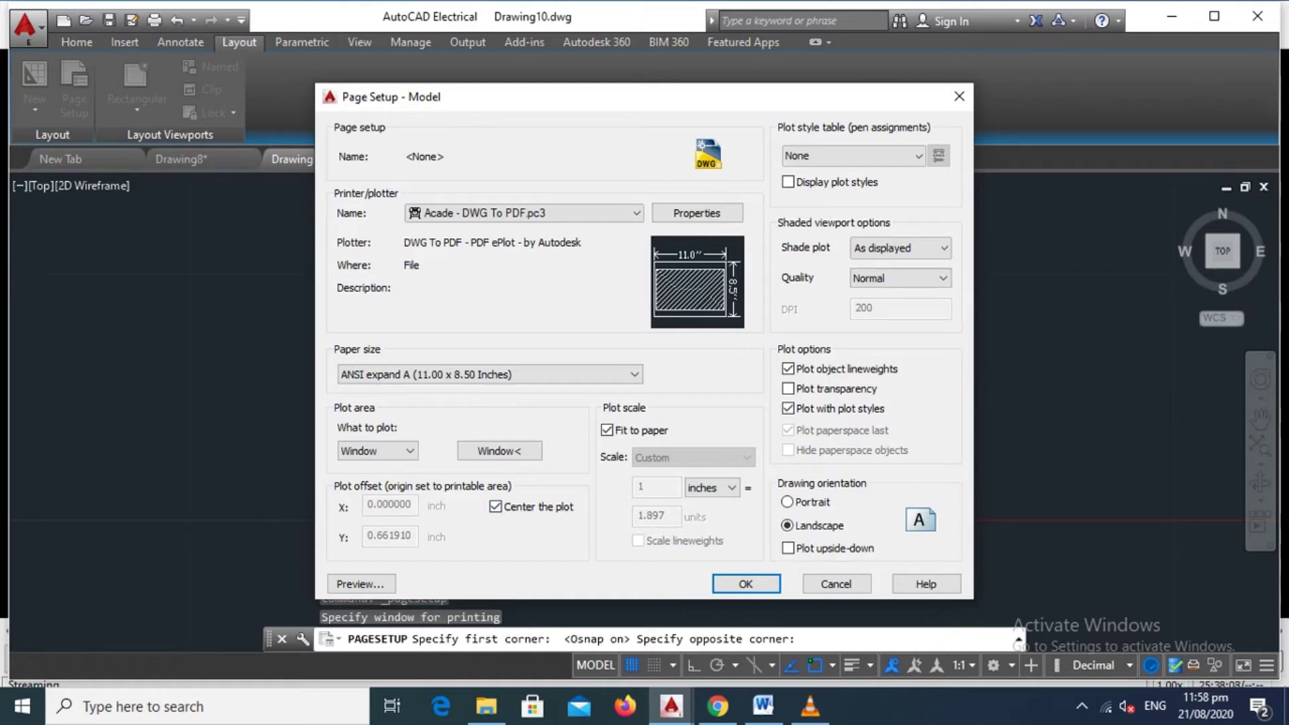
key("Return")
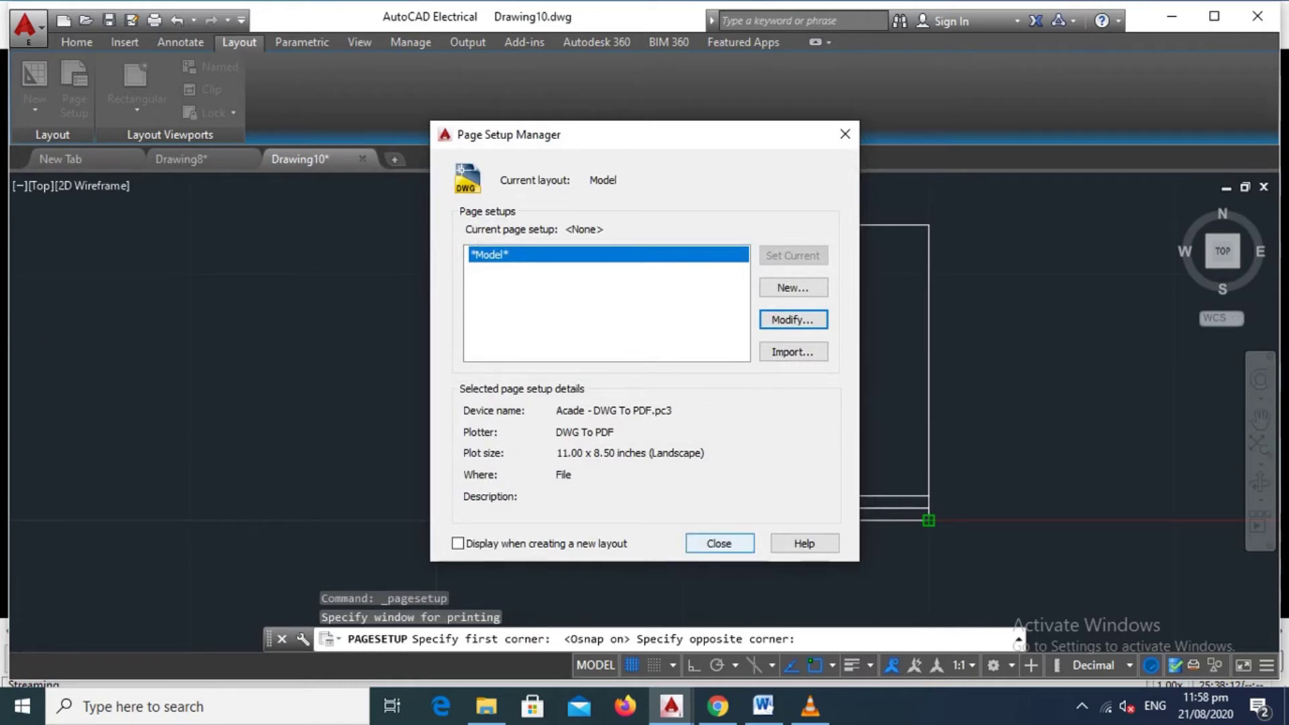
left_click(712, 542)
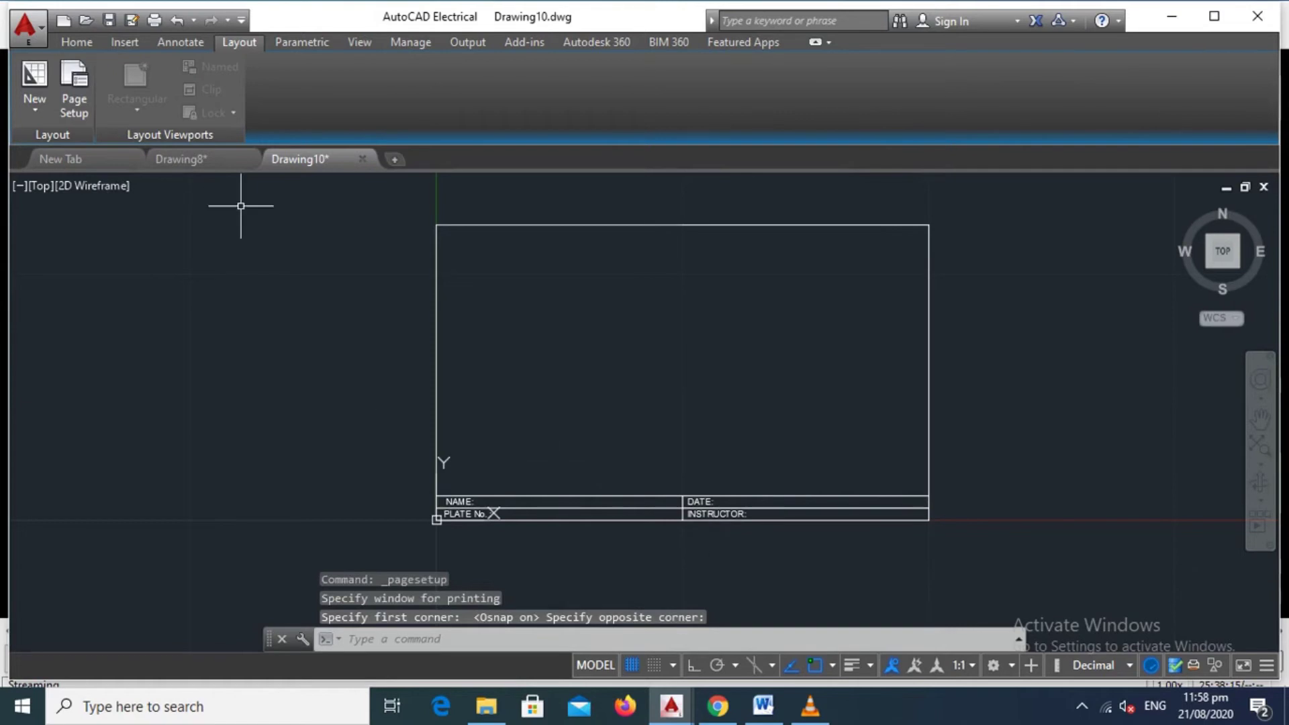
left_click(154, 20)
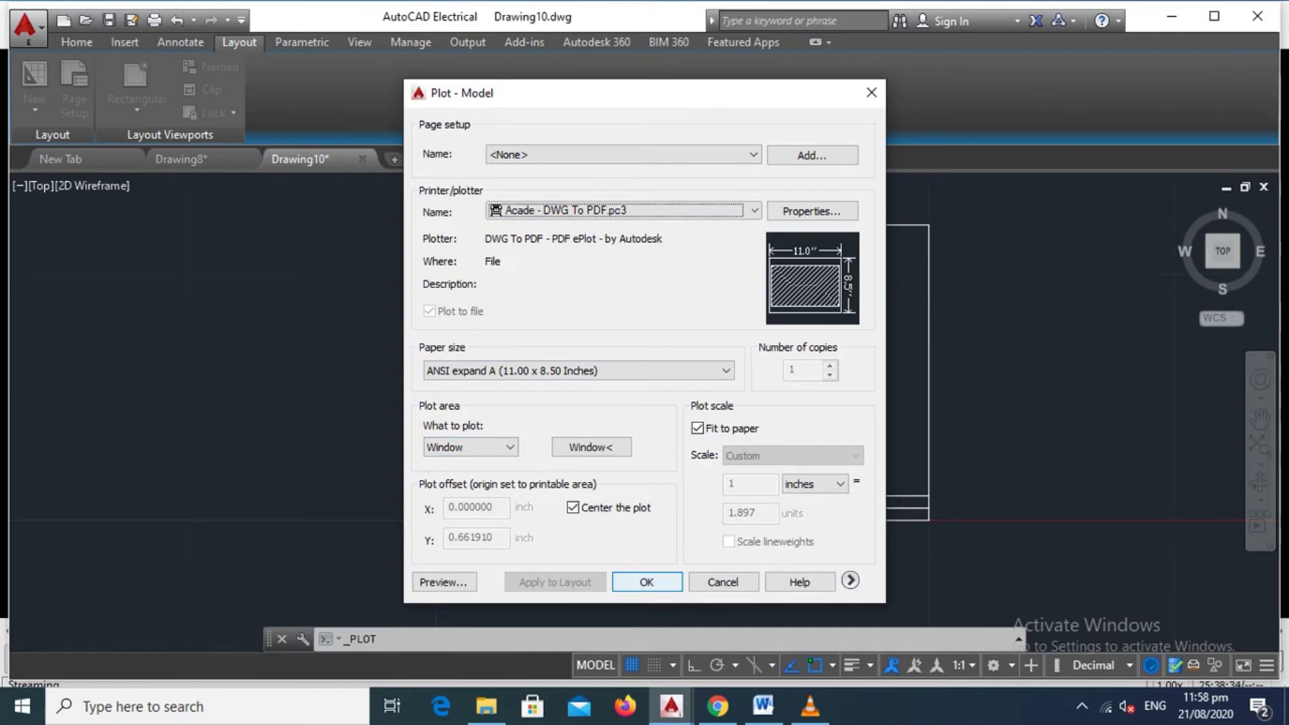
- Accept the Plot - Model settings to proceed to choosing the output PDF file
key("Return")
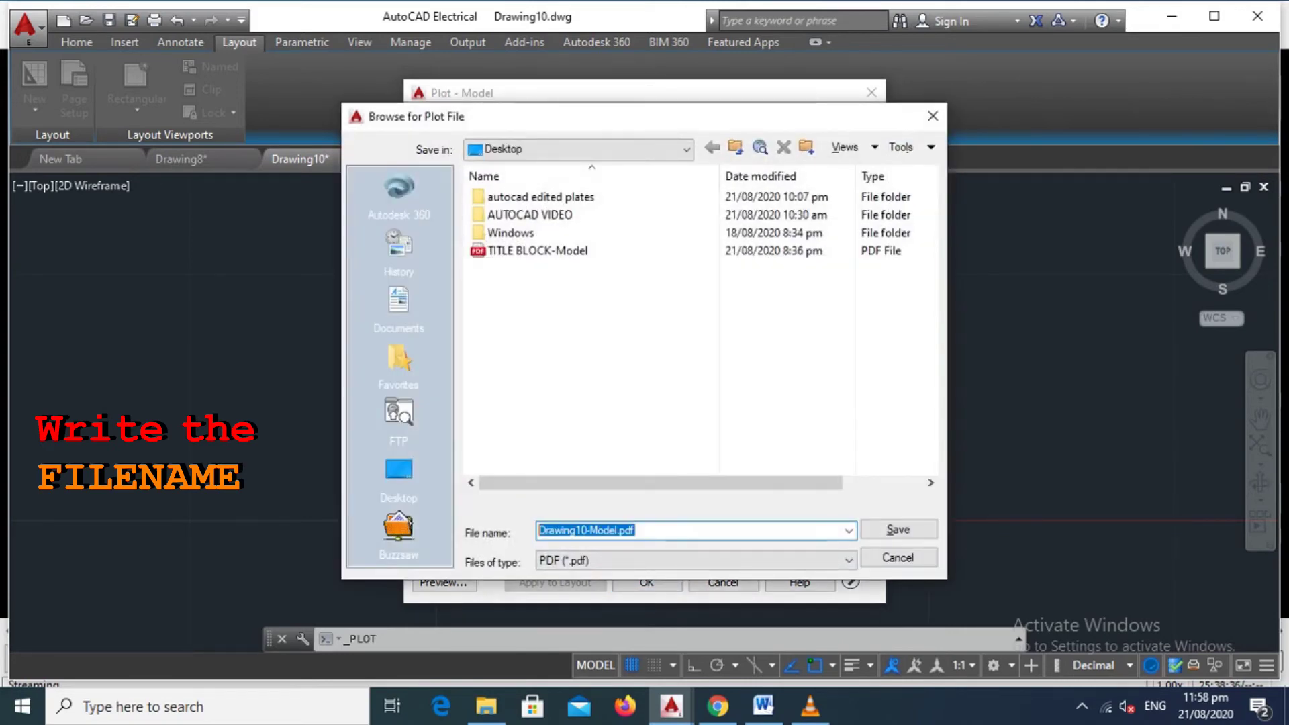
- Save the plot to the Desktop as a PDF named 'pdf'
key("BackSpace")
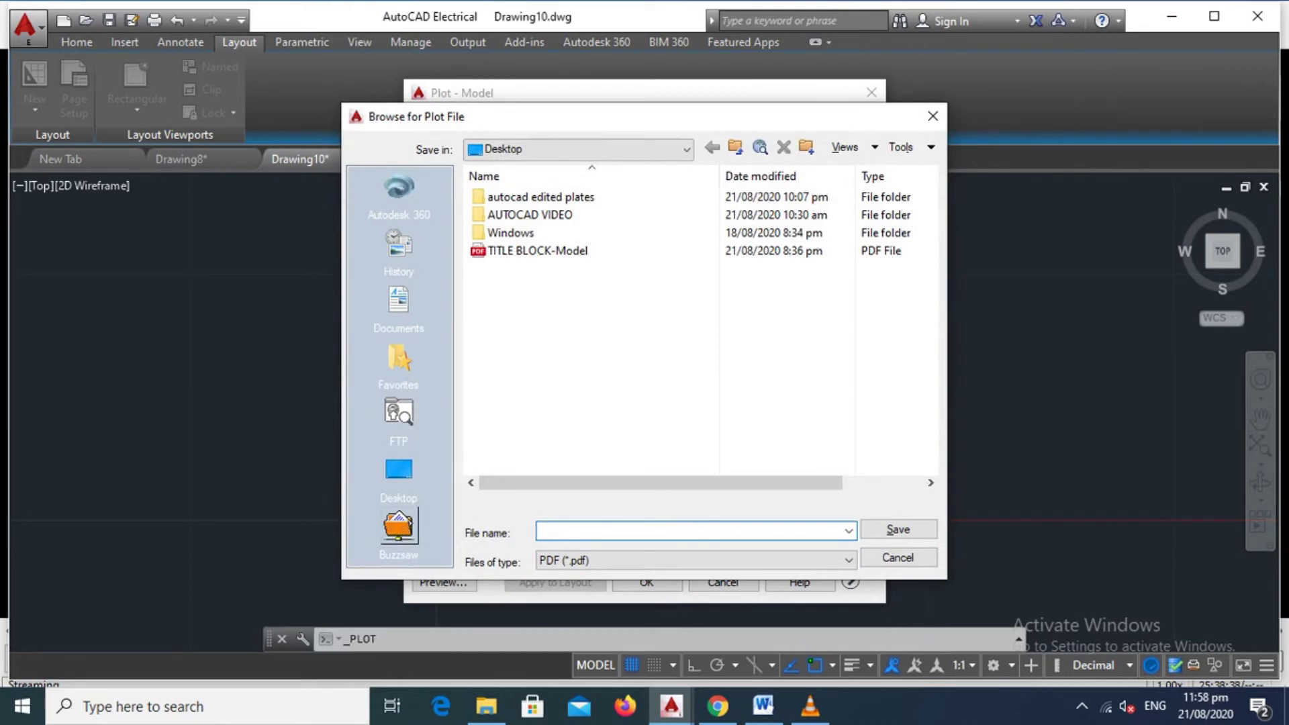
type("pd")
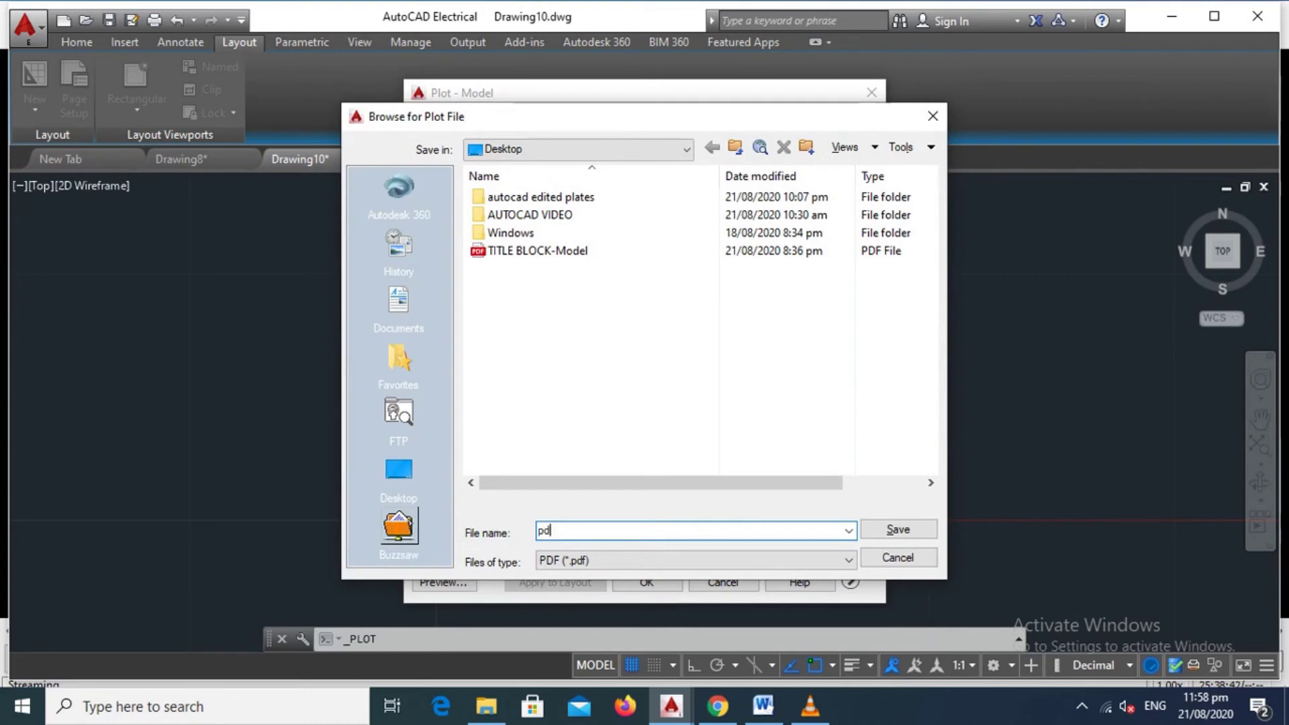
type("f")
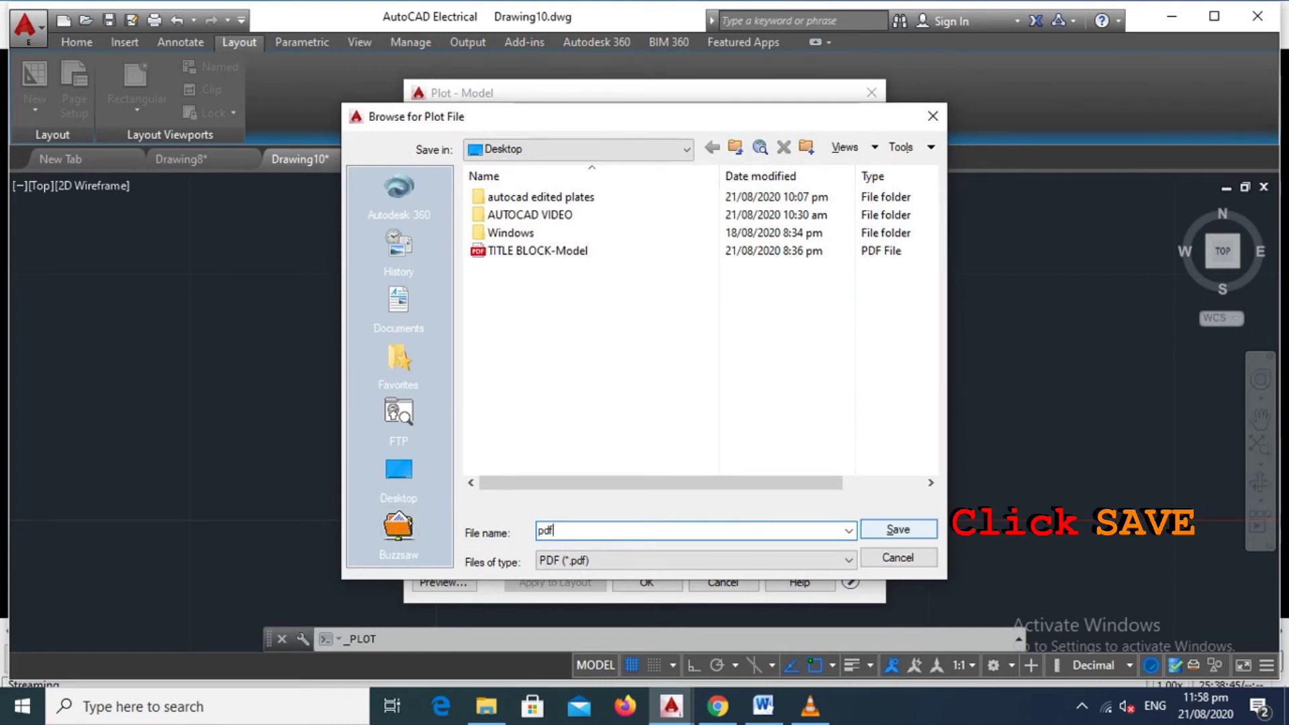
left_click(886, 529)
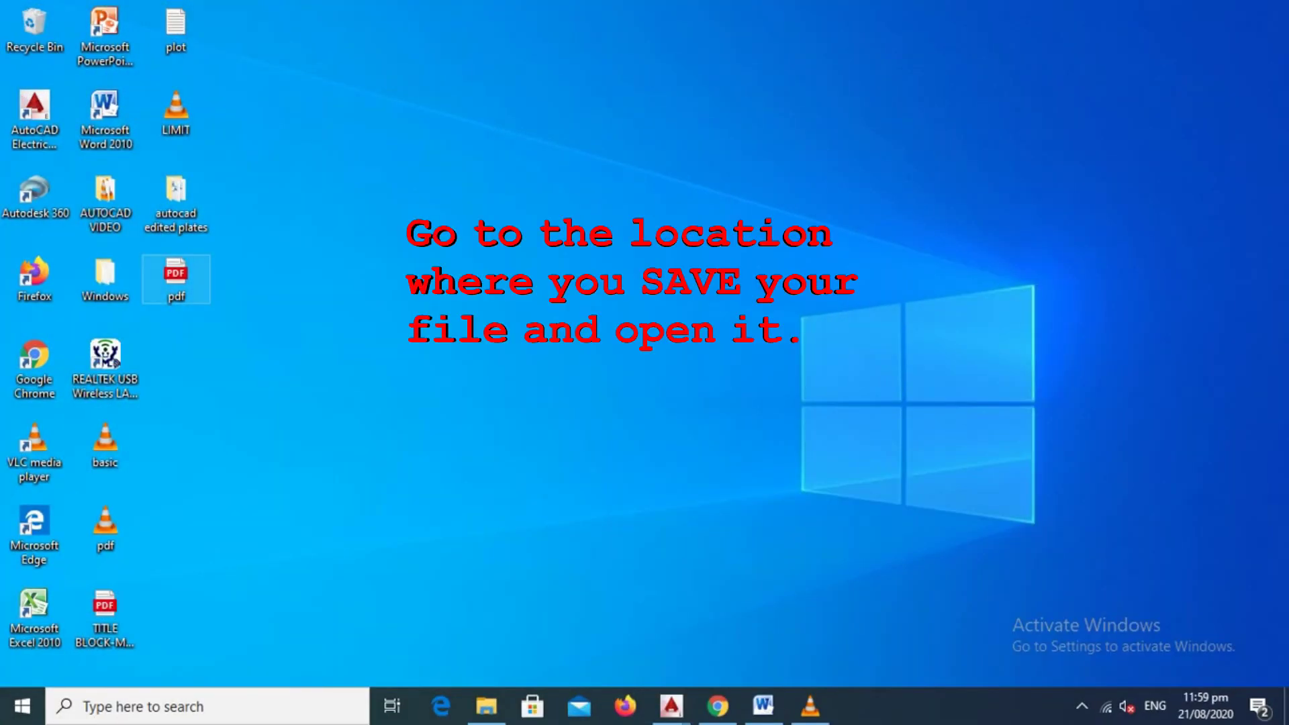
- Open pdf.pdf from the desktop in Microsoft Edge
double_click(176, 275)
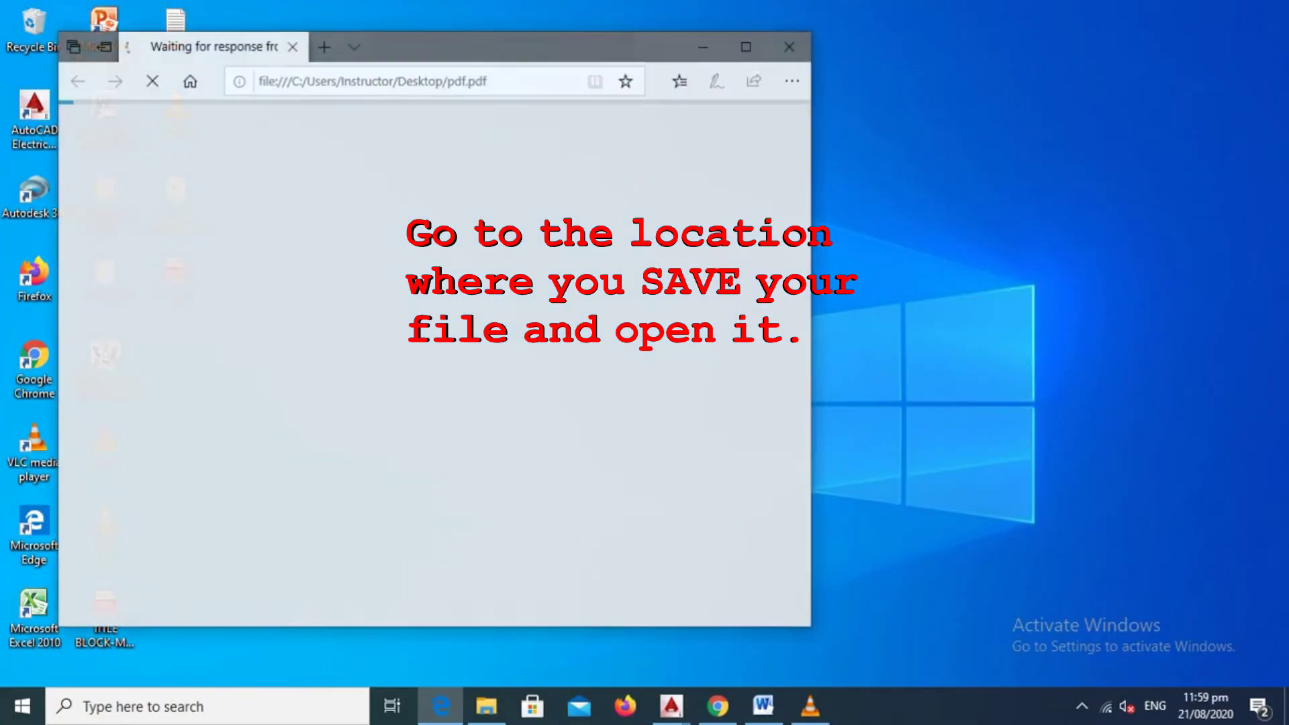